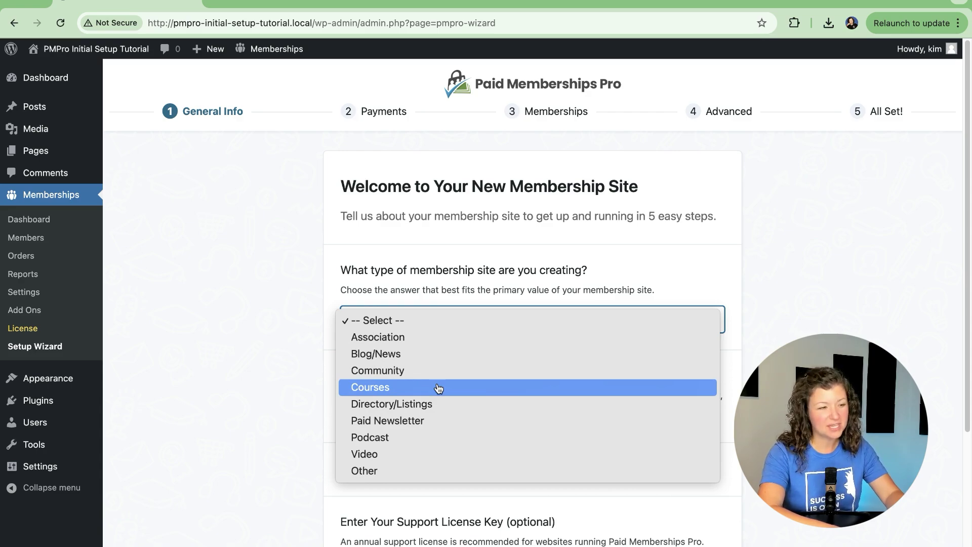
Step: Choose Community as the membership site type in the General Info step
{"action": "left_click", "coordinate": [439, 371]}
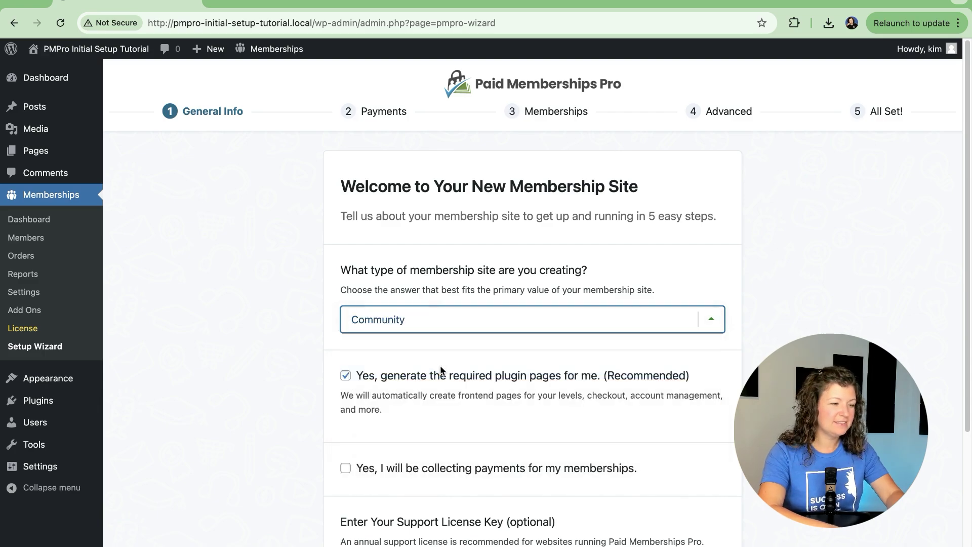
{"action": "scroll", "coordinate": [308, 353], "scroll_direction": "down", "scroll_amount": 2}
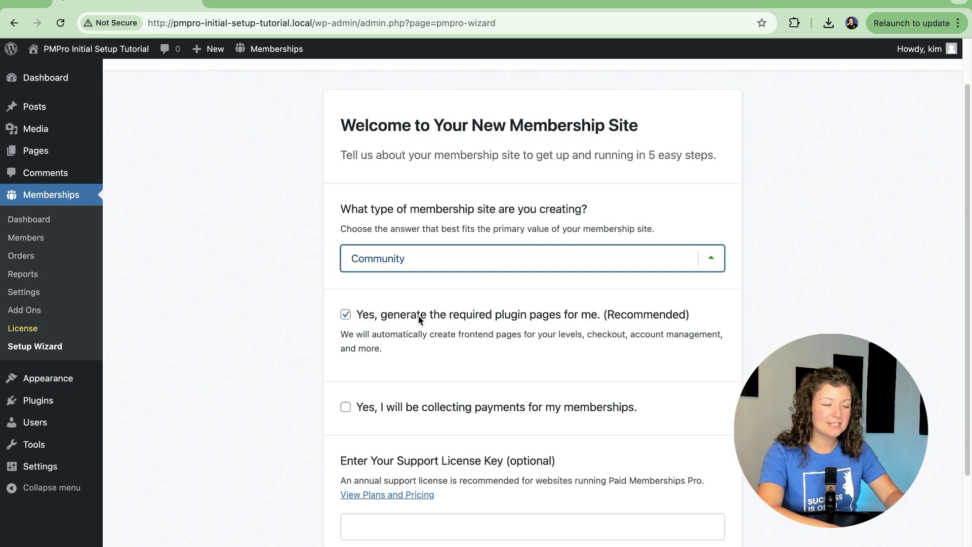
{"action": "scroll", "coordinate": [418, 315], "scroll_direction": "down", "scroll_amount": 2}
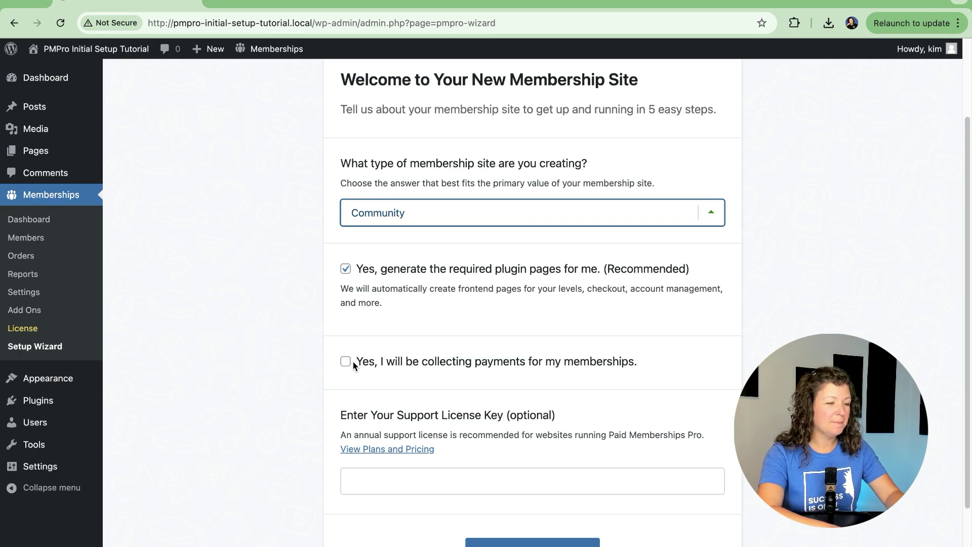
{"action": "scroll", "coordinate": [354, 361], "scroll_direction": "down", "scroll_amount": 1}
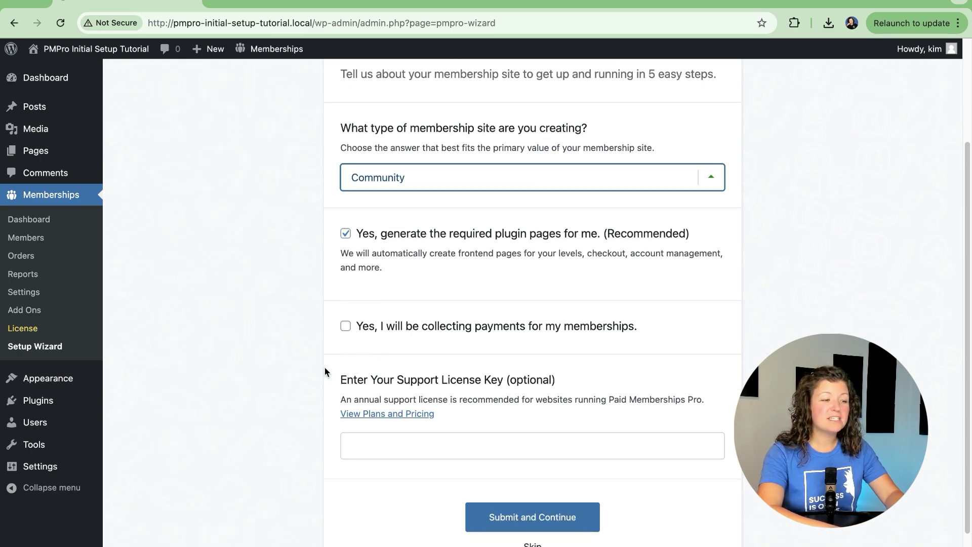
Step: Leave the Support License Key blank and submit General Info to reach the Memberships step
{"action": "left_click", "coordinate": [357, 449]}
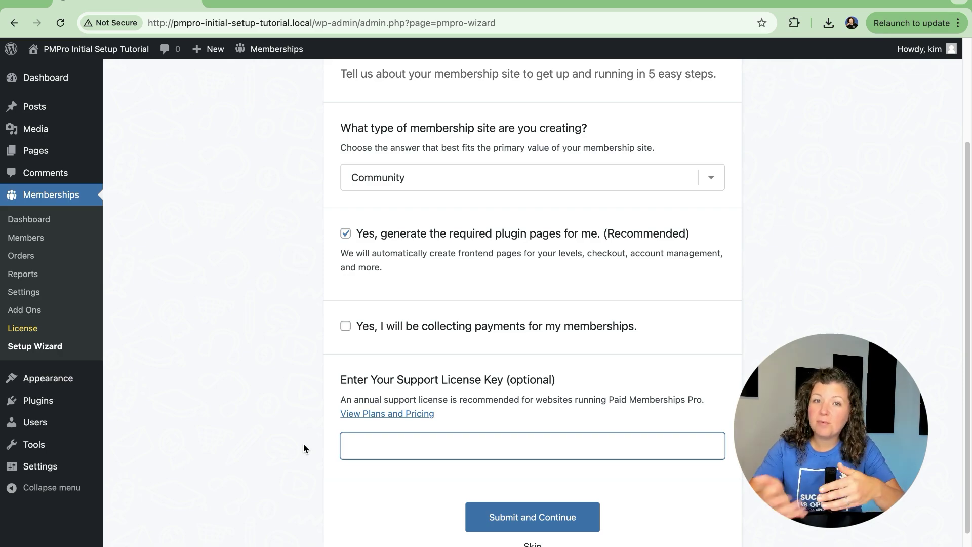
{"action": "left_click", "coordinate": [303, 443]}
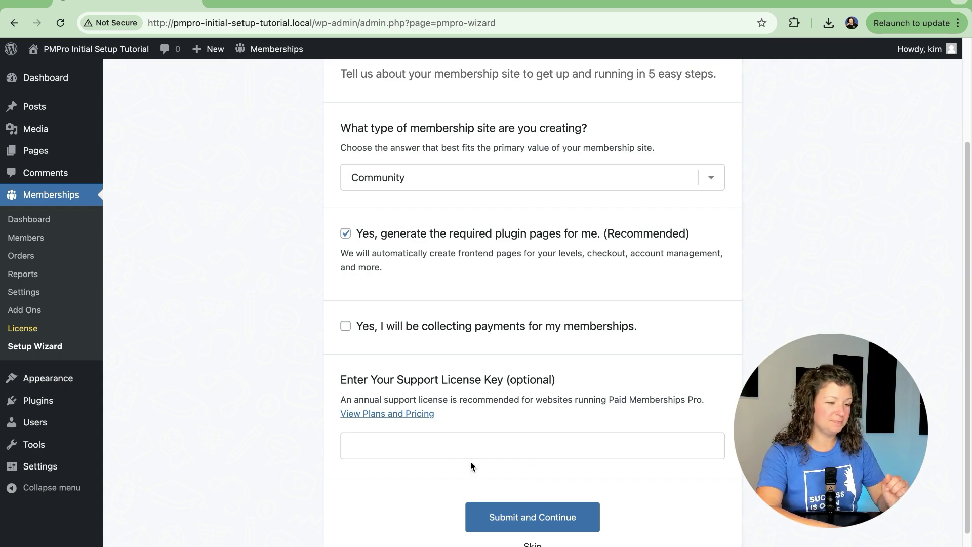
{"action": "left_click", "coordinate": [507, 516]}
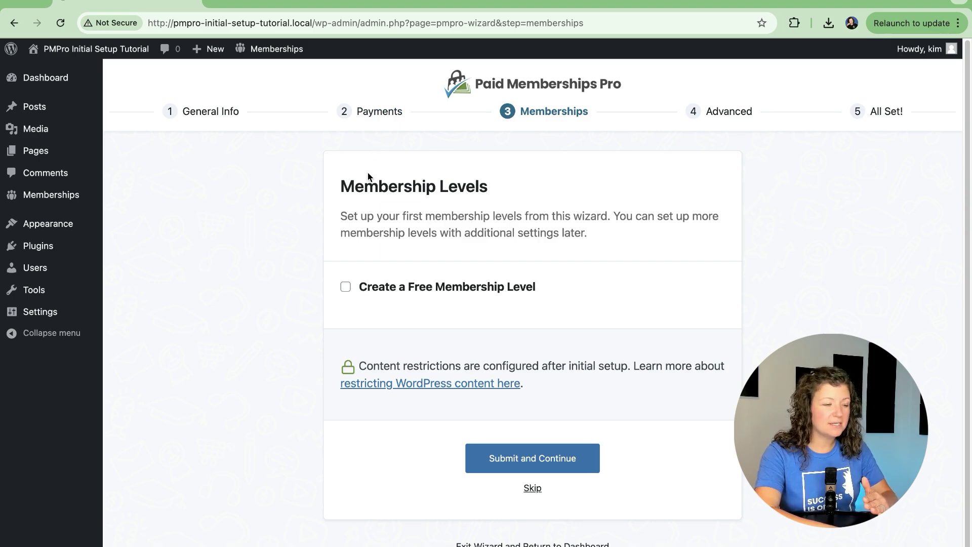
Step: Enable Create a Free Membership Level and name the level 'Basic'
{"action": "left_click", "coordinate": [346, 289]}
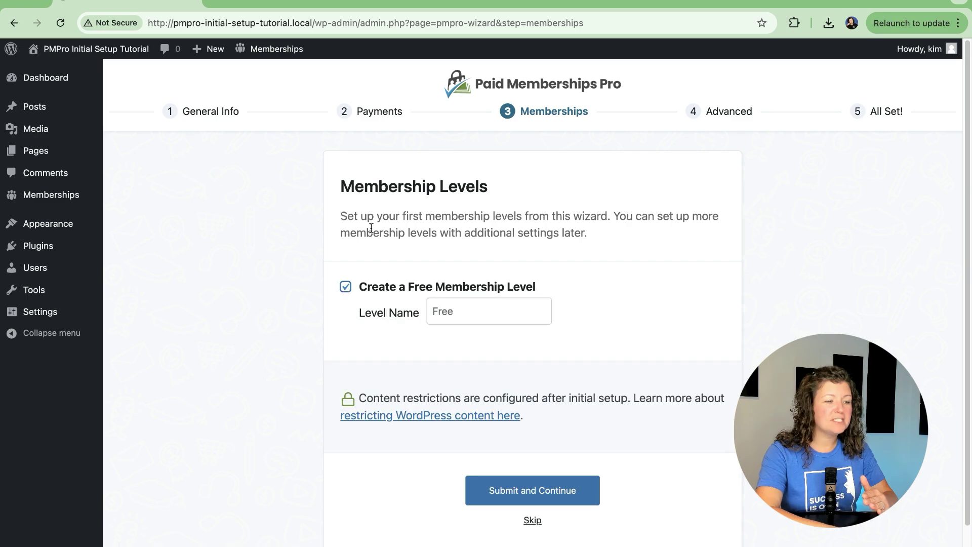
{"action": "left_click", "coordinate": [437, 312]}
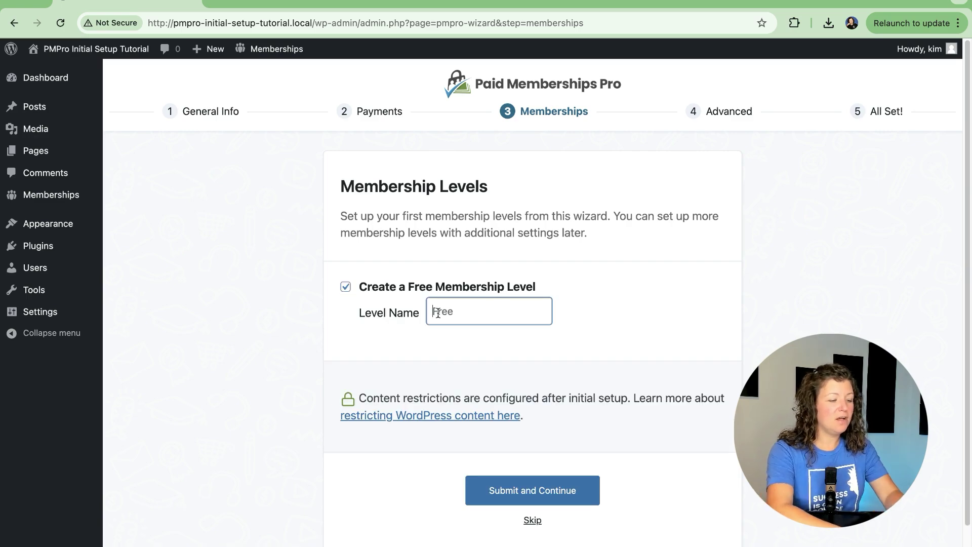
{"action": "type", "text": "Basic"}
{"action": "left_click", "coordinate": [594, 307]}
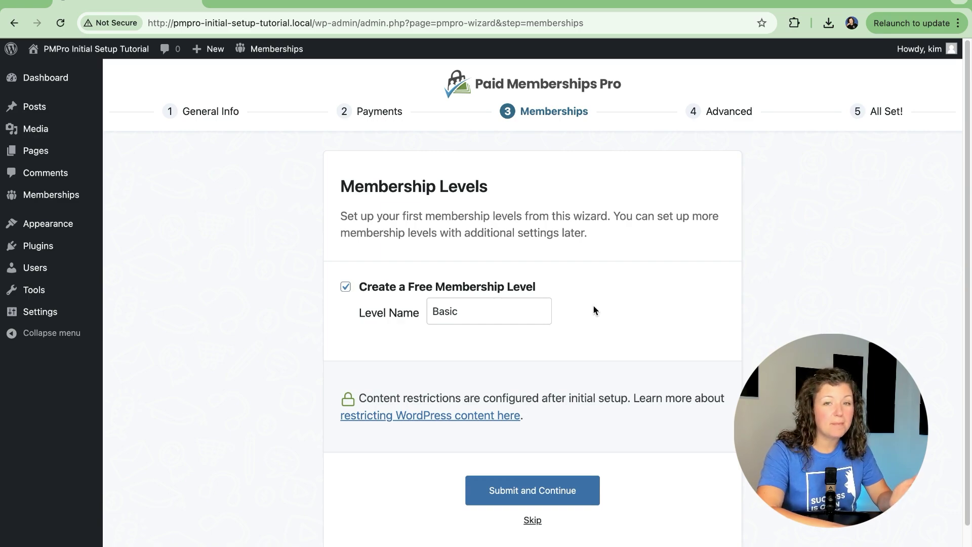
{"action": "scroll", "coordinate": [594, 310], "scroll_direction": "down", "scroll_amount": 1}
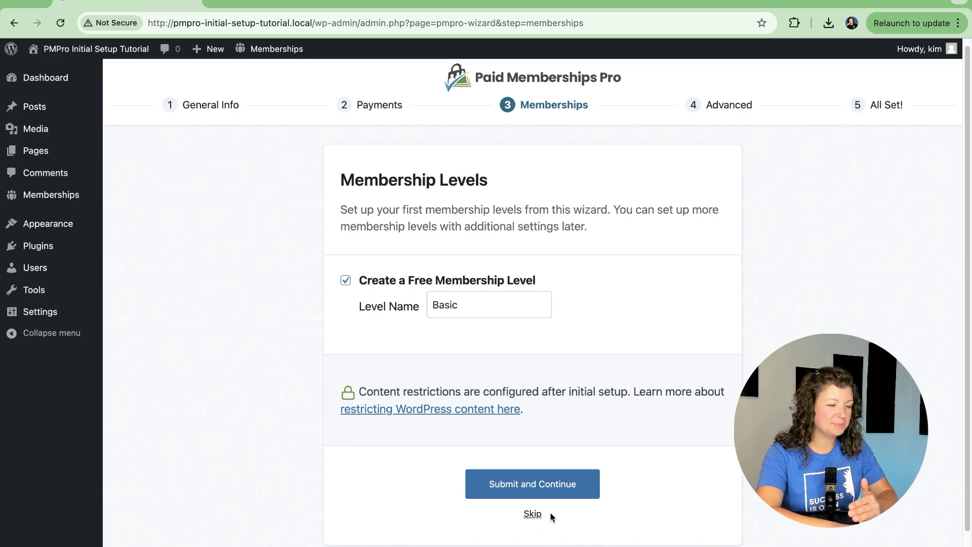
Step: Submit the Basic free level and continue to the Advanced Settings step
{"action": "left_click", "coordinate": [548, 487]}
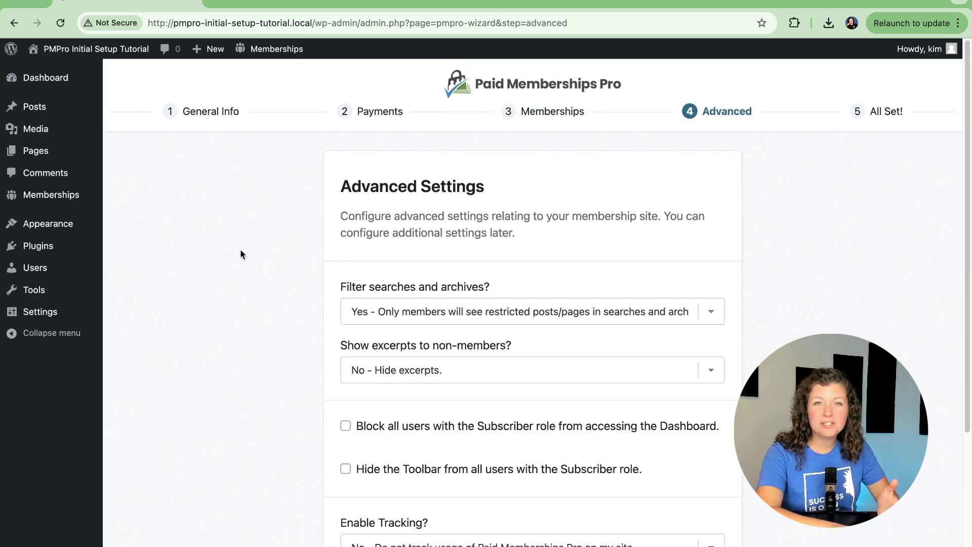
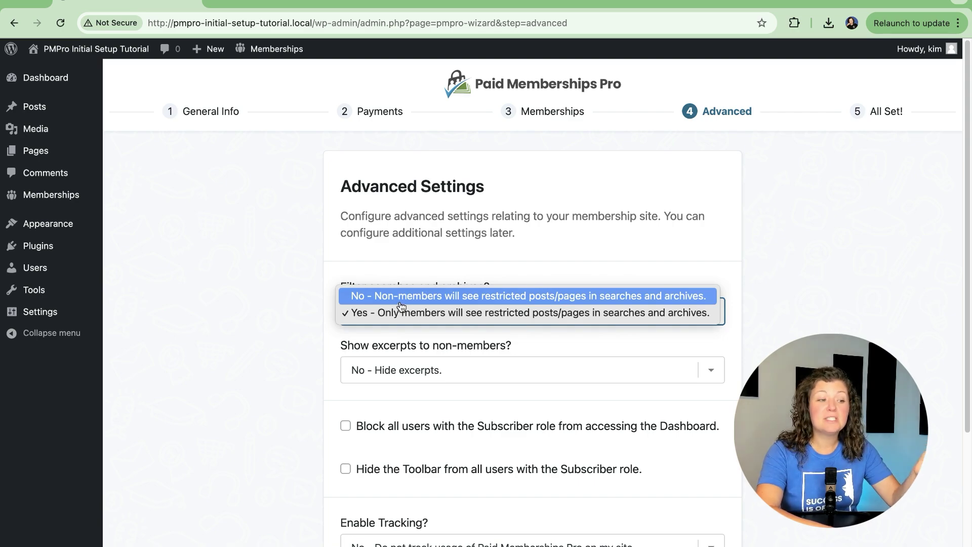
Step: Set Filter searches to 'Yes - Only members will see…' and keep excerpts hidden from non-members
{"action": "left_click", "coordinate": [408, 313]}
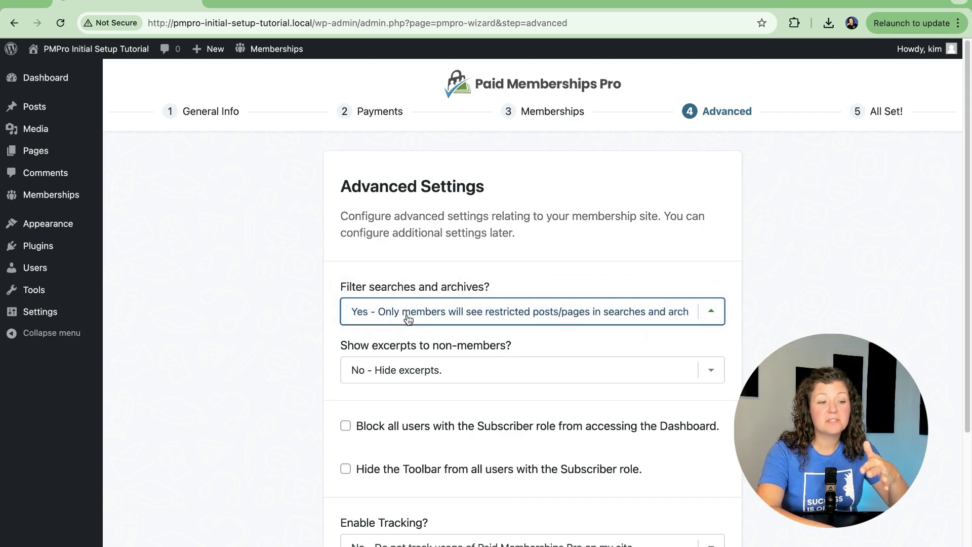
{"action": "scroll", "coordinate": [309, 283], "scroll_direction": "down", "scroll_amount": 3}
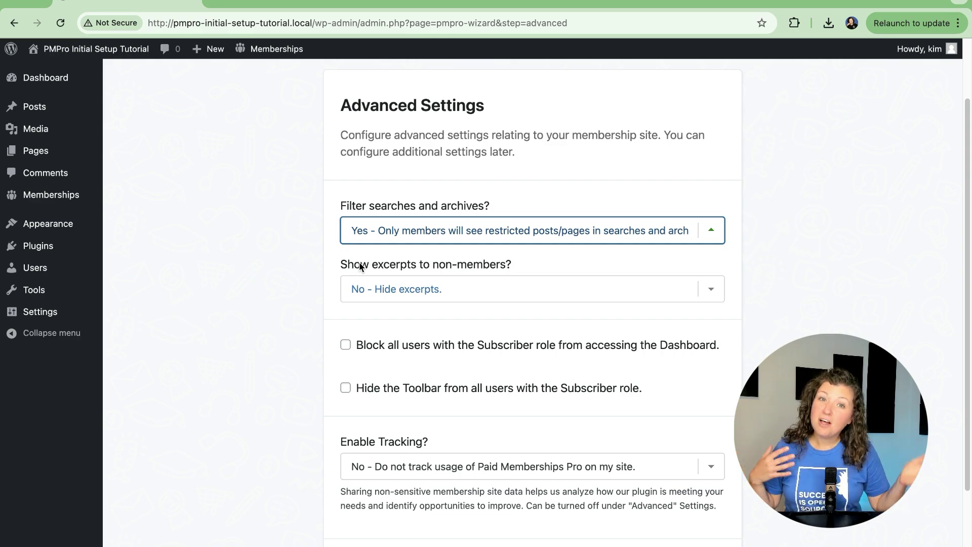
{"action": "left_click", "coordinate": [385, 290]}
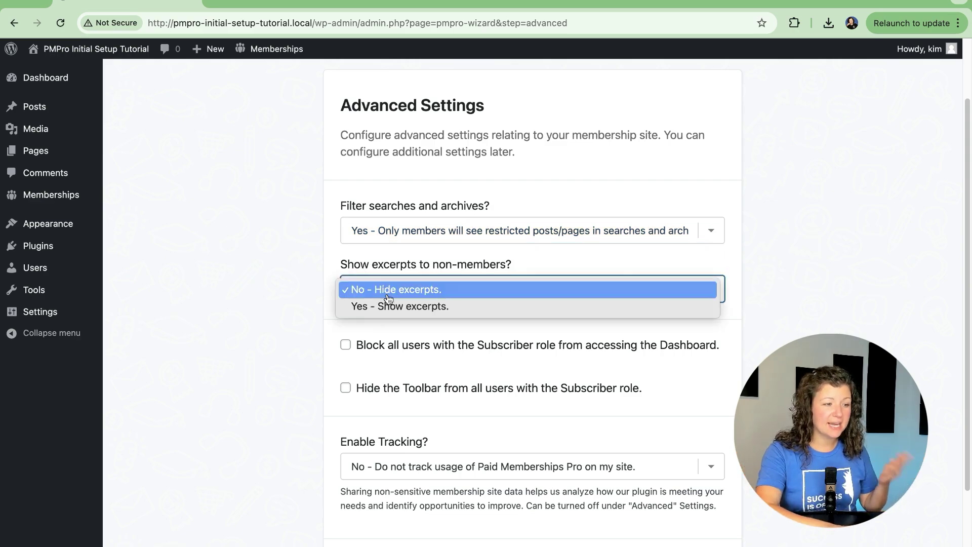
{"action": "left_click", "coordinate": [308, 295]}
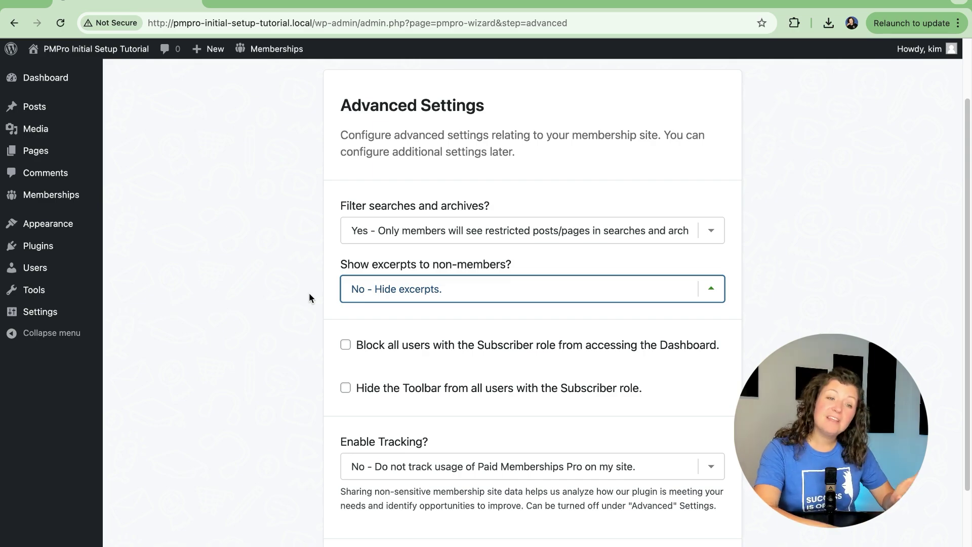
{"action": "left_click", "coordinate": [297, 302]}
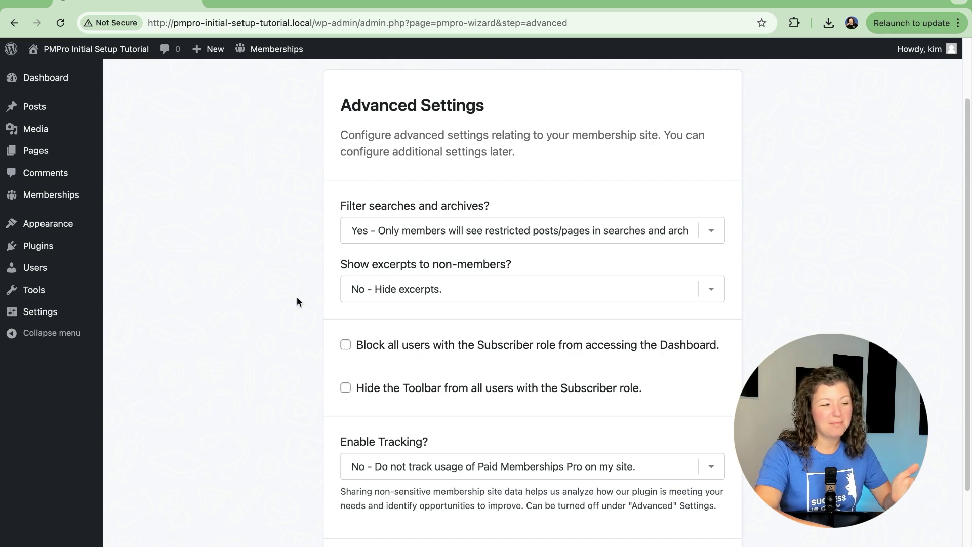
{"action": "scroll", "coordinate": [296, 299], "scroll_direction": "down", "scroll_amount": 2}
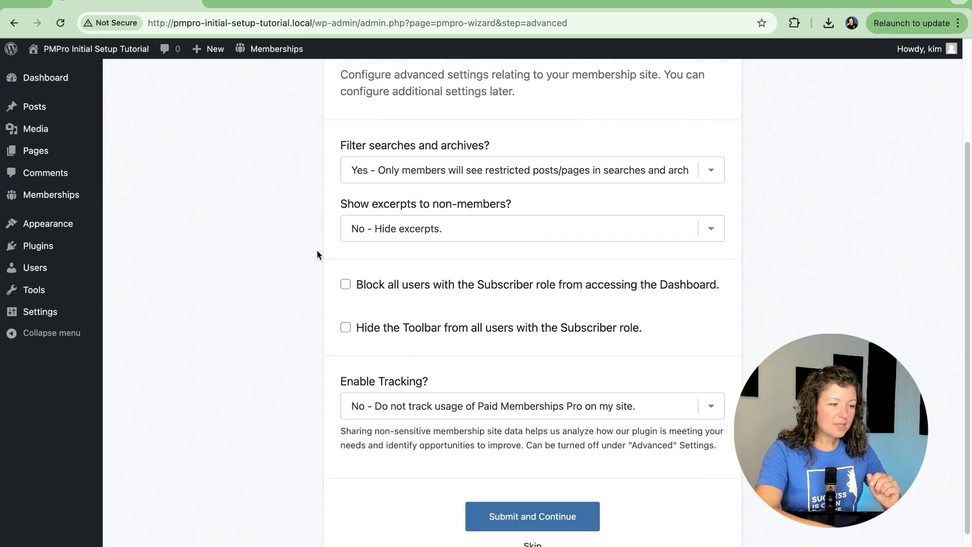
Step: Block Subscribers from the Dashboard and Toolbar, keep tracking on 'No', and submit the advanced settings
{"action": "left_click", "coordinate": [439, 286]}
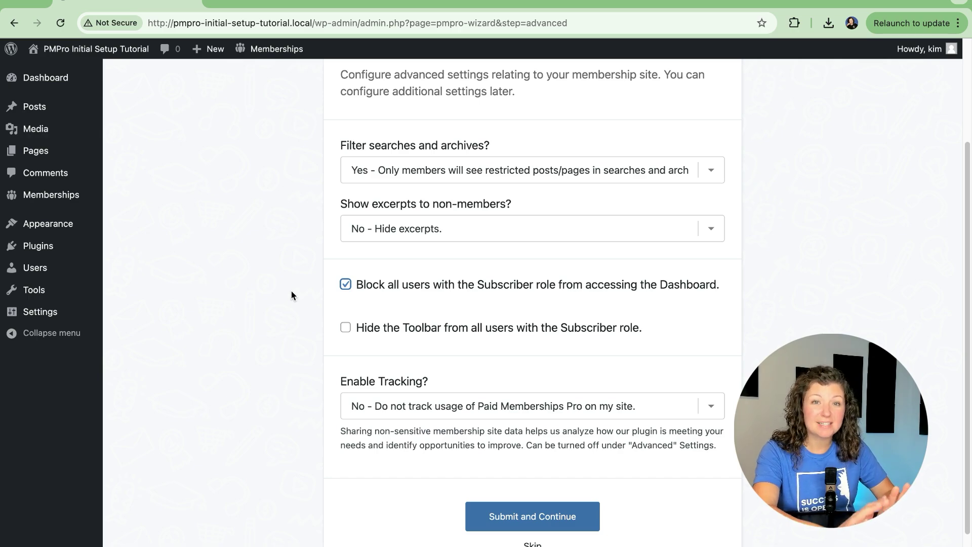
{"action": "left_click", "coordinate": [366, 329]}
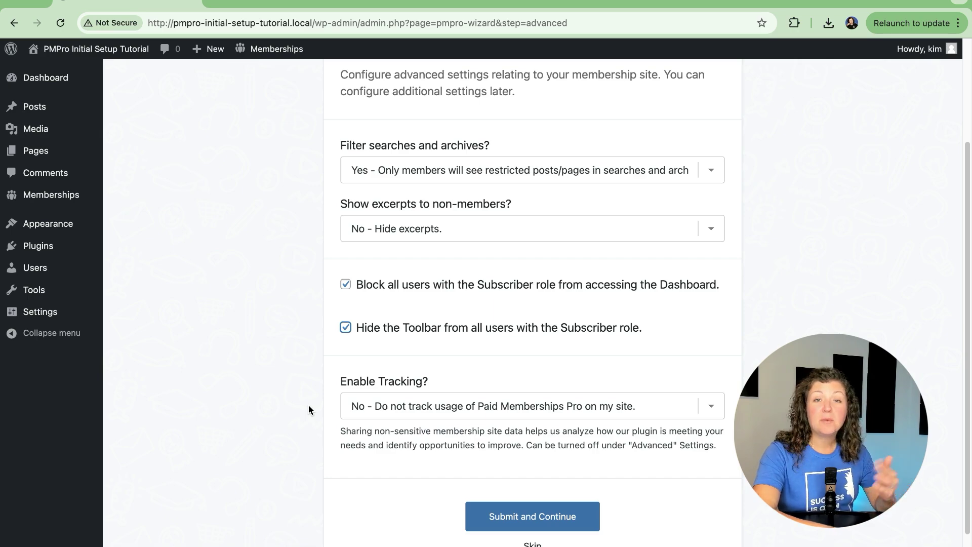
{"action": "left_click", "coordinate": [393, 406]}
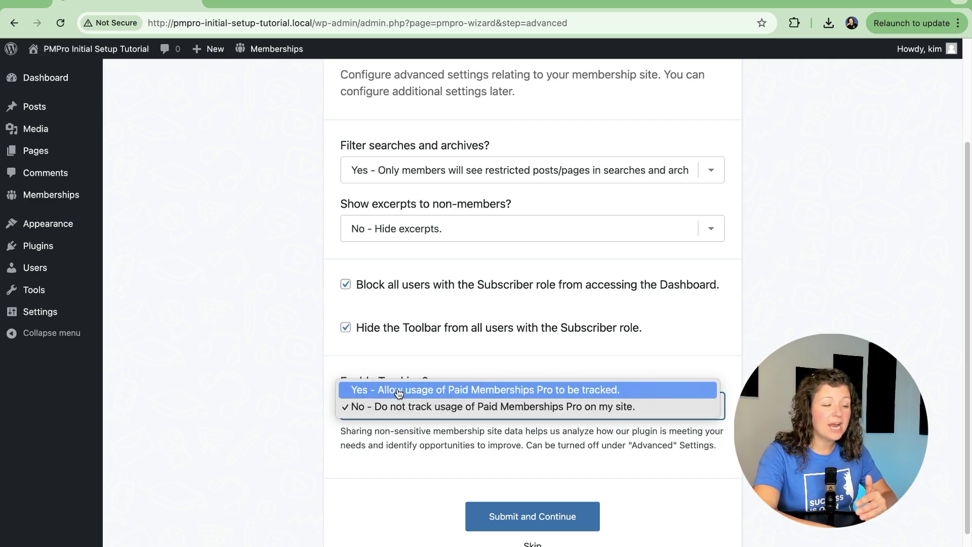
{"action": "left_click", "coordinate": [403, 406]}
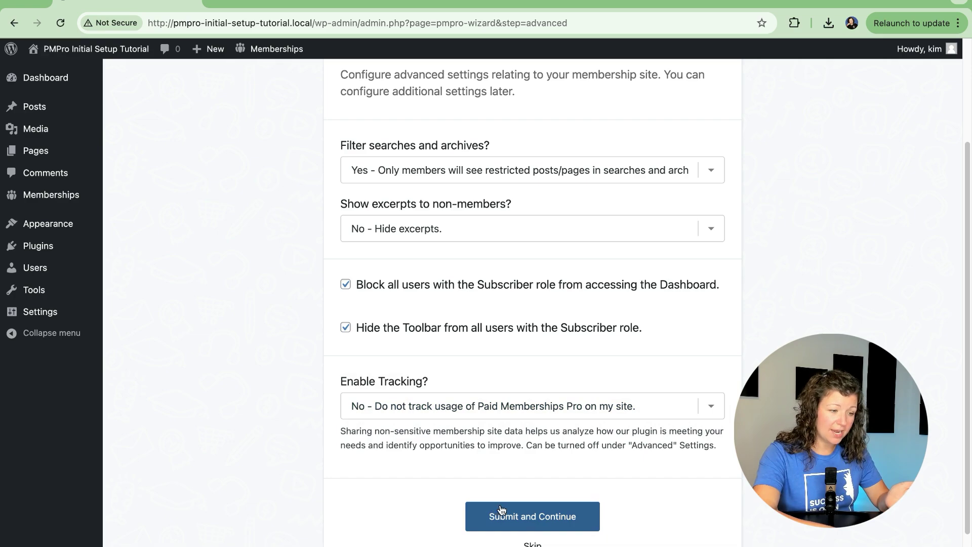
{"action": "left_click", "coordinate": [542, 520]}
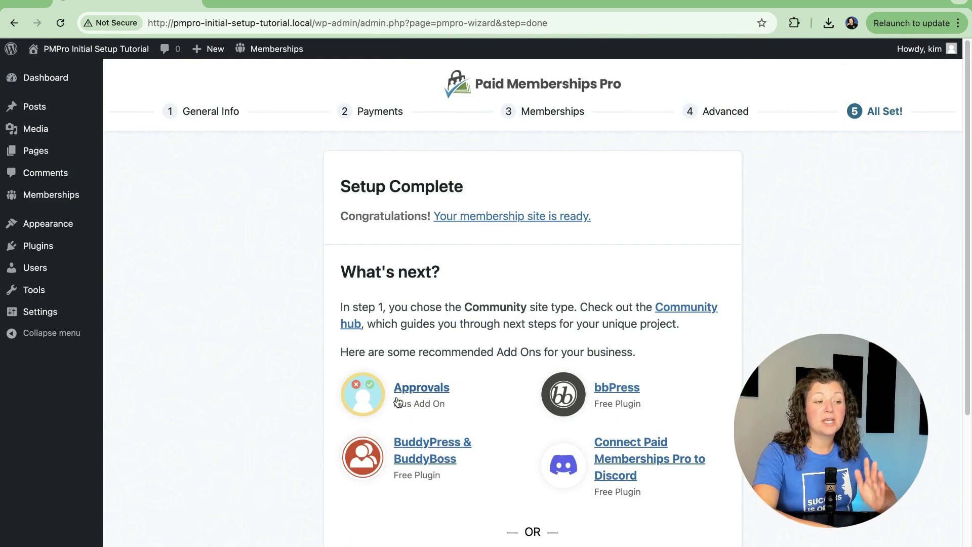
Step: Review the Setup Complete page and recommended Add Ons, then go to the public site
{"action": "scroll", "coordinate": [398, 402], "scroll_direction": "down", "scroll_amount": 5}
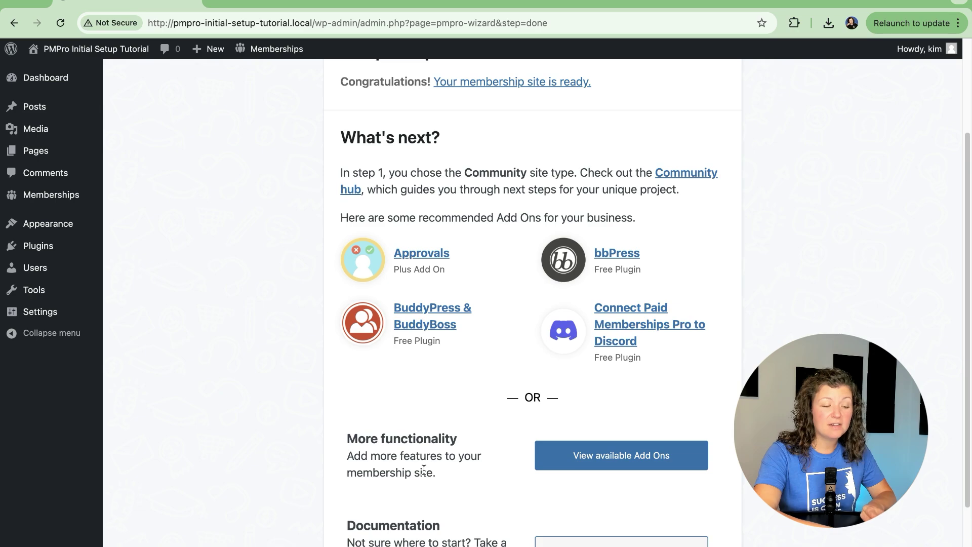
{"action": "scroll", "coordinate": [424, 470], "scroll_direction": "down", "scroll_amount": 3}
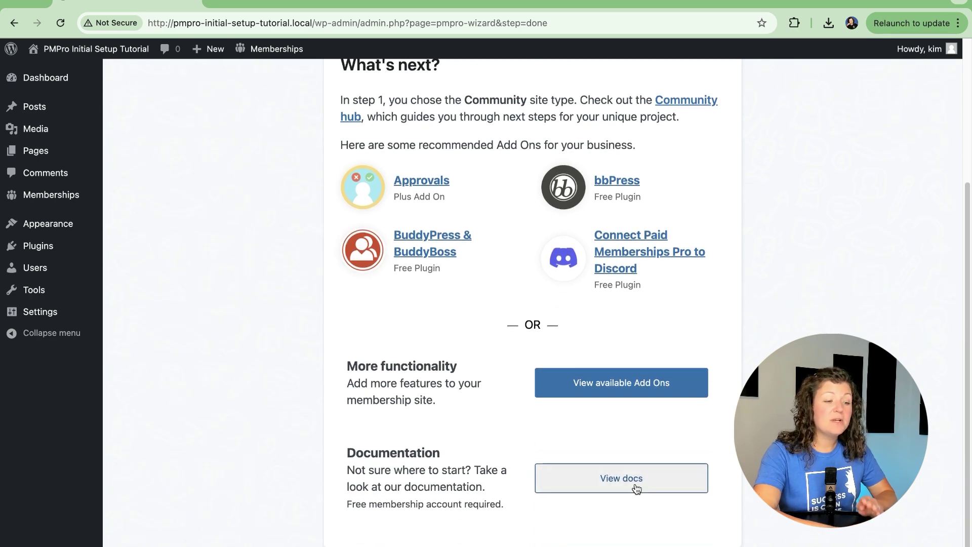
{"action": "scroll", "coordinate": [629, 476], "scroll_direction": "down", "scroll_amount": 2}
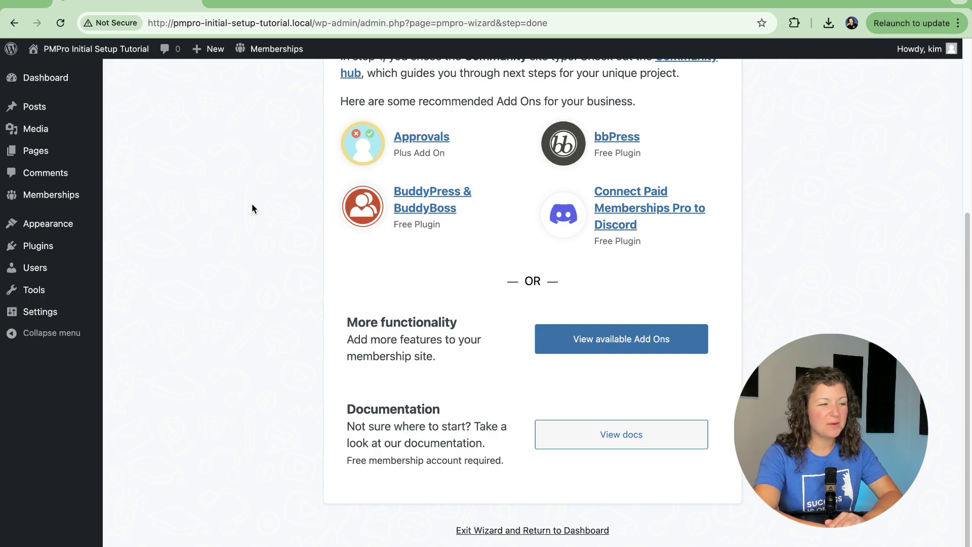
{"action": "left_click", "coordinate": [120, 51]}
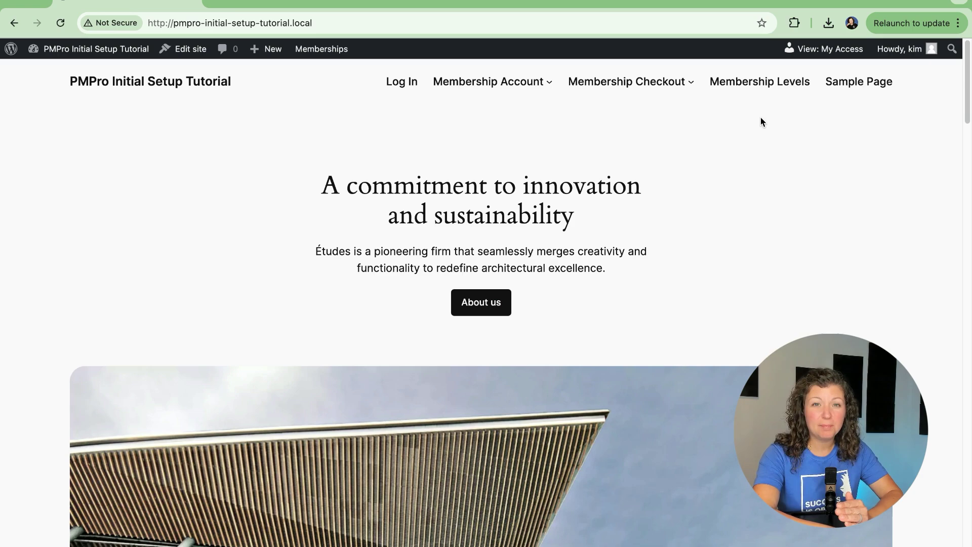
Step: Select the Basic level from Membership Levels and confirm its $0.00 checkout
{"action": "left_click", "coordinate": [764, 87]}
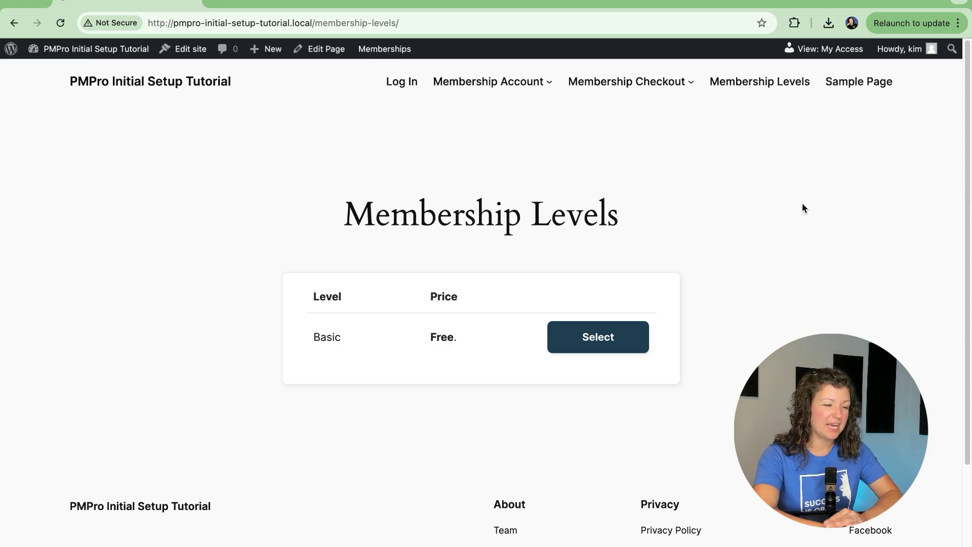
{"action": "left_click", "coordinate": [613, 336]}
{"action": "scroll", "coordinate": [567, 296], "scroll_direction": "down", "scroll_amount": 2}
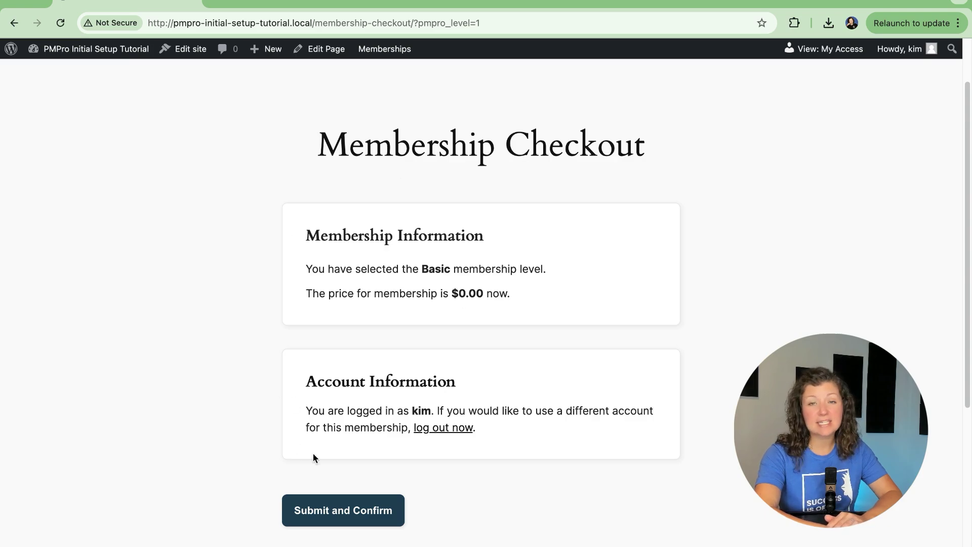
{"action": "left_click", "coordinate": [314, 510]}
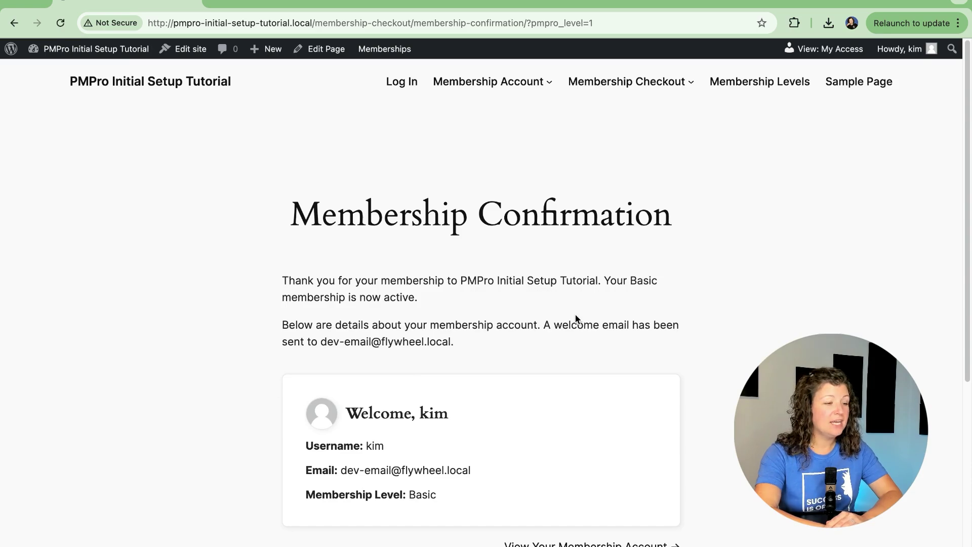
Step: Go to the Membership Account page and open Edit Profile
{"action": "scroll", "coordinate": [577, 319], "scroll_direction": "down", "scroll_amount": 1}
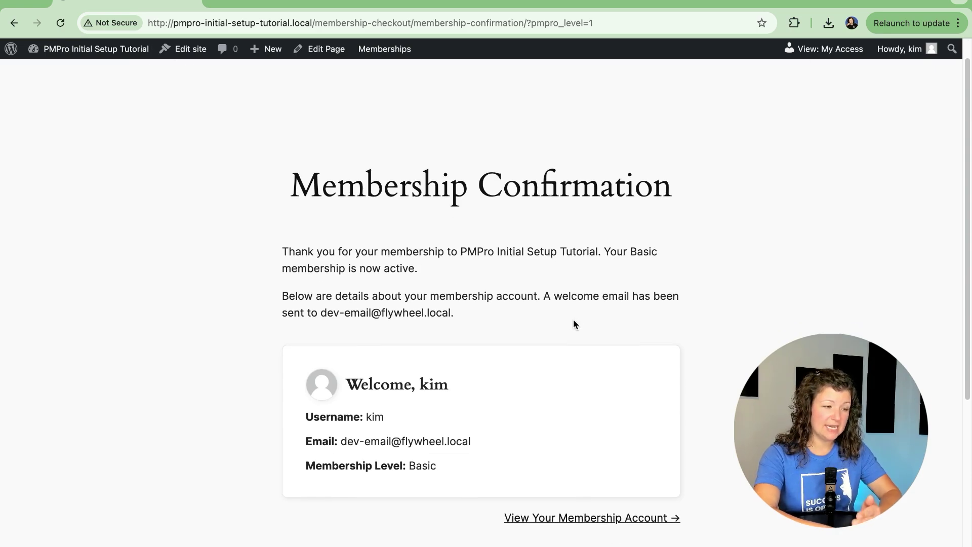
{"action": "left_click", "coordinate": [592, 518]}
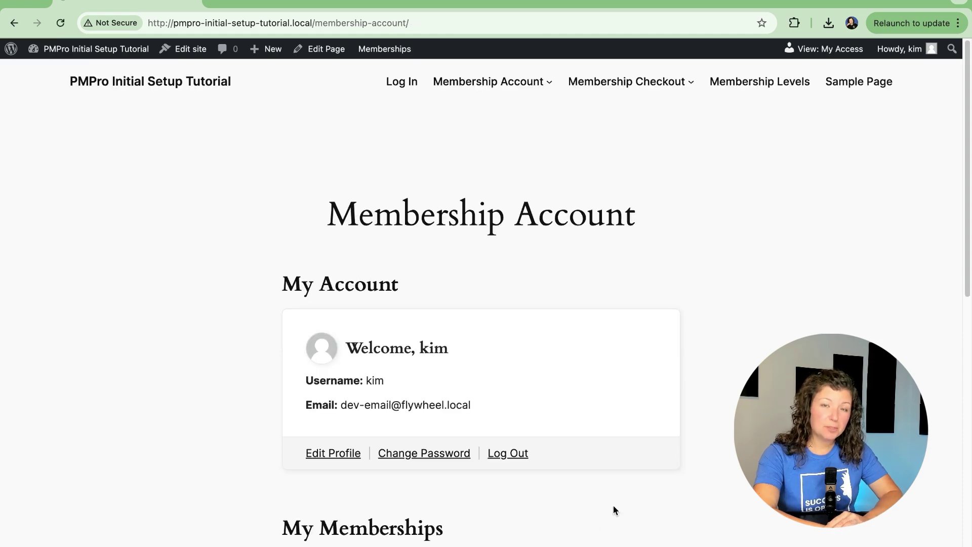
{"action": "left_click", "coordinate": [311, 450]}
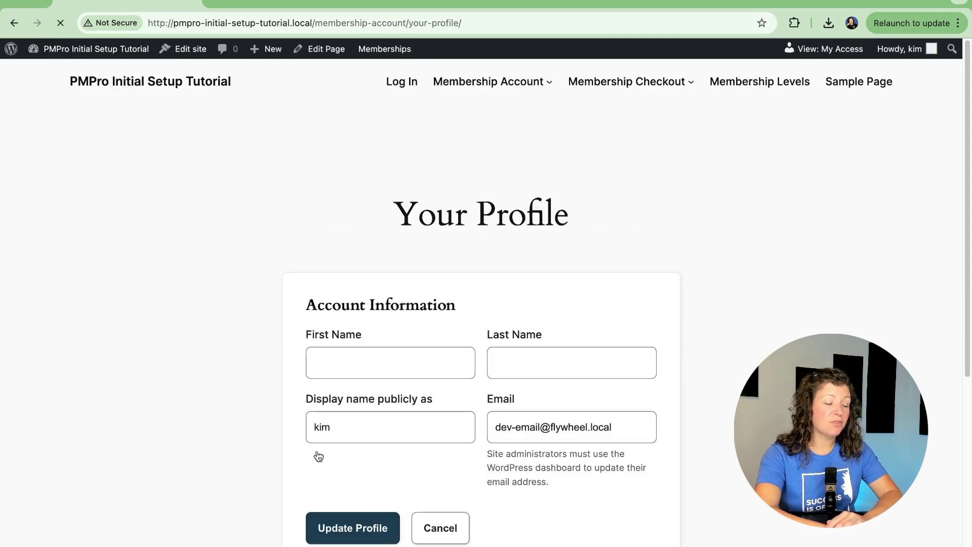
Step: Fill in the member's first and last name, update the profile, and return to Membership Account
{"action": "scroll", "coordinate": [335, 395], "scroll_direction": "down", "scroll_amount": 1}
{"action": "left_click", "coordinate": [345, 336]}
{"action": "key", "text": "Tab"}
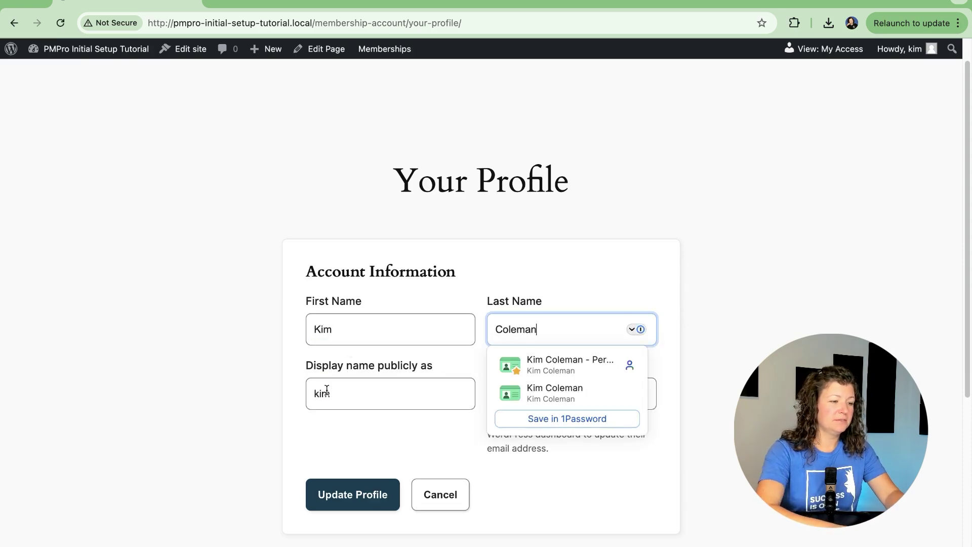
{"action": "left_click", "coordinate": [352, 494]}
{"action": "left_click", "coordinate": [499, 296]}
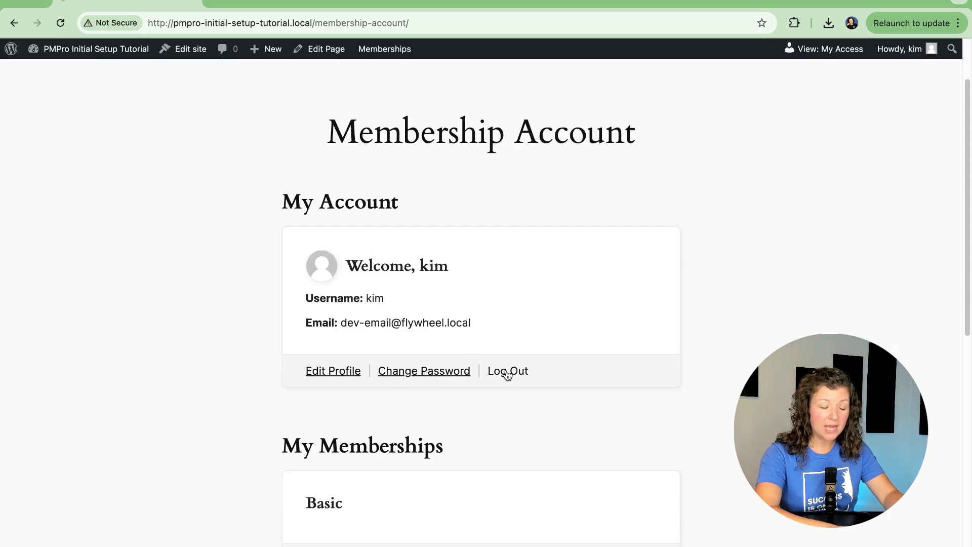
Step: Open Cancel for the Basic membership, then choose 'No, keep this membership'
{"action": "scroll", "coordinate": [304, 318], "scroll_direction": "down", "scroll_amount": 3}
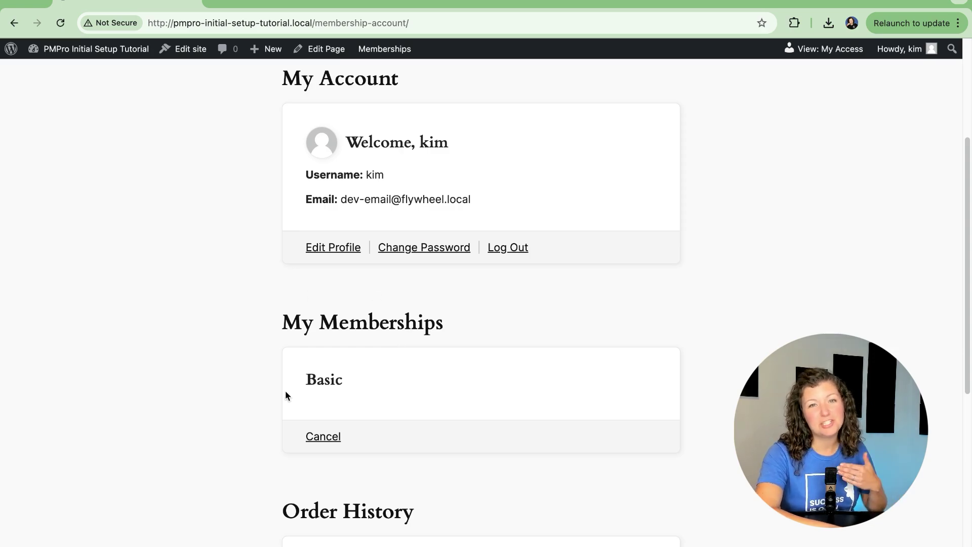
{"action": "scroll", "coordinate": [327, 400], "scroll_direction": "down", "scroll_amount": 1}
{"action": "left_click", "coordinate": [324, 412]}
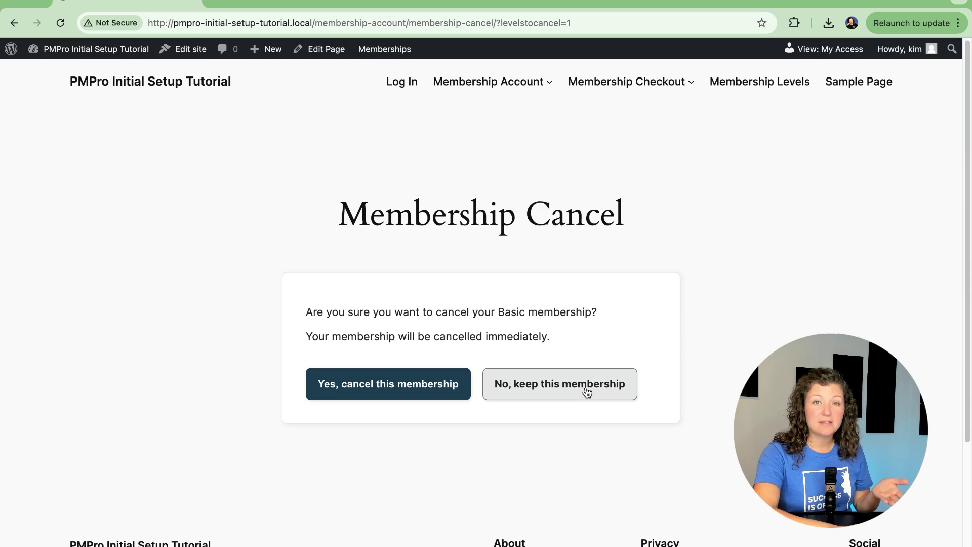
{"action": "left_click", "coordinate": [587, 392]}
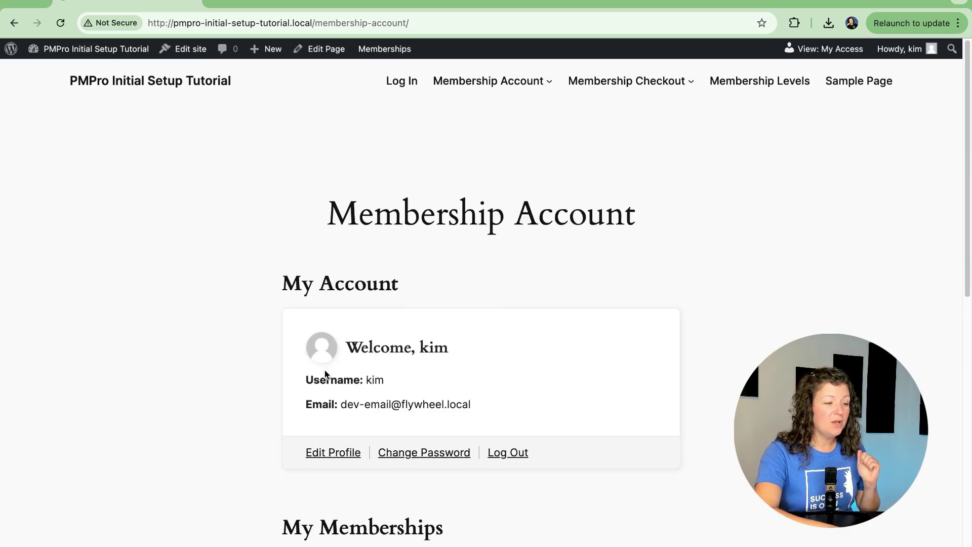
Step: Open the August 28, 2024 invoice from Order History
{"action": "scroll", "coordinate": [324, 369], "scroll_direction": "down", "scroll_amount": 10}
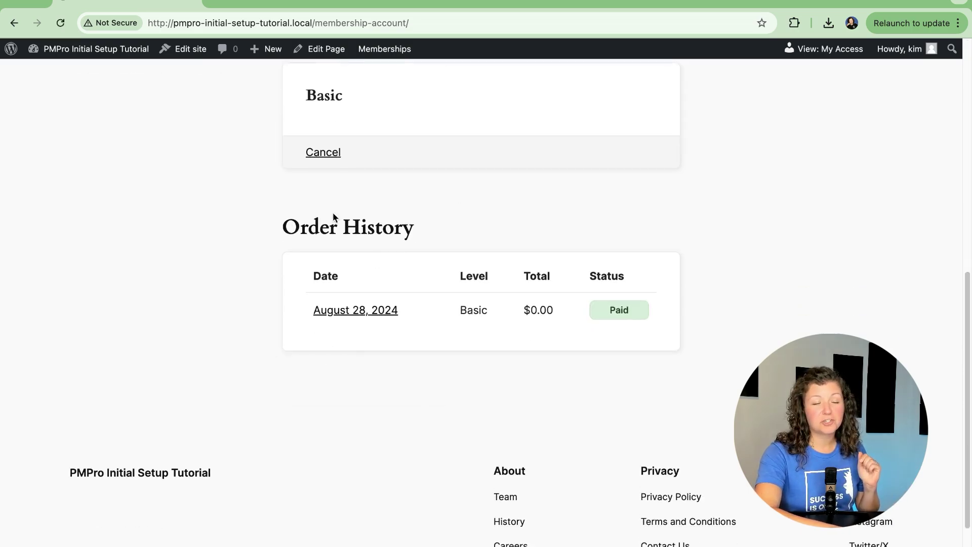
{"action": "left_click", "coordinate": [350, 310]}
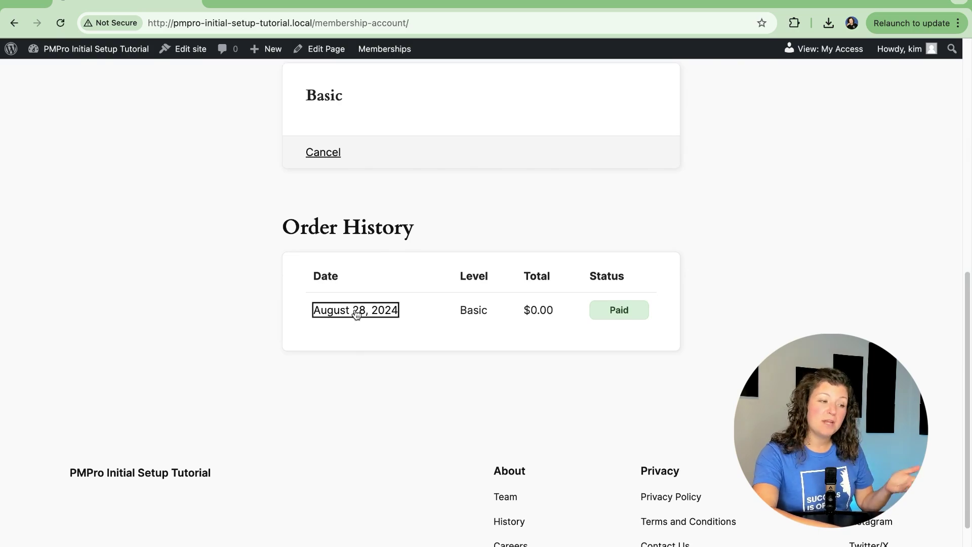
{"action": "scroll", "coordinate": [397, 317], "scroll_direction": "down", "scroll_amount": 3}
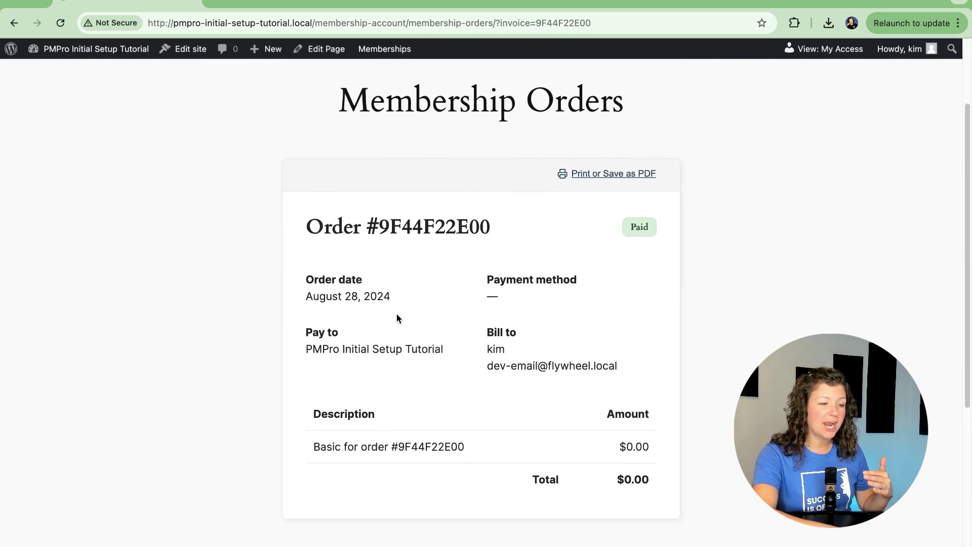